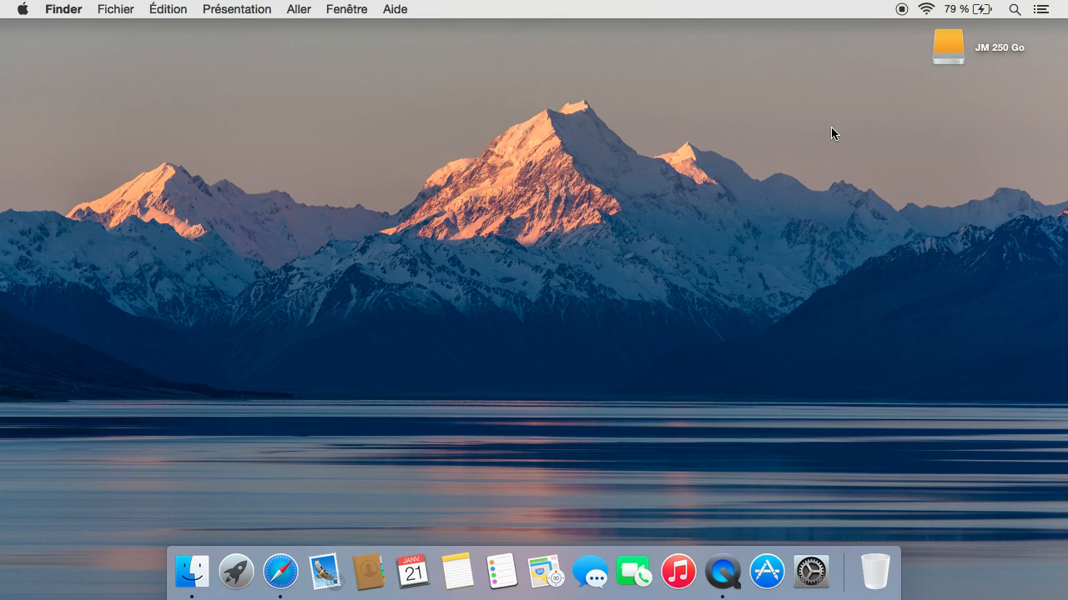
View the information for the Studio vidéo volume from the computer's list of drives in Finder, then close it.
{"action": "left_click", "coordinate": [192, 571]}
{"action": "left_click", "coordinate": [309, 9]}
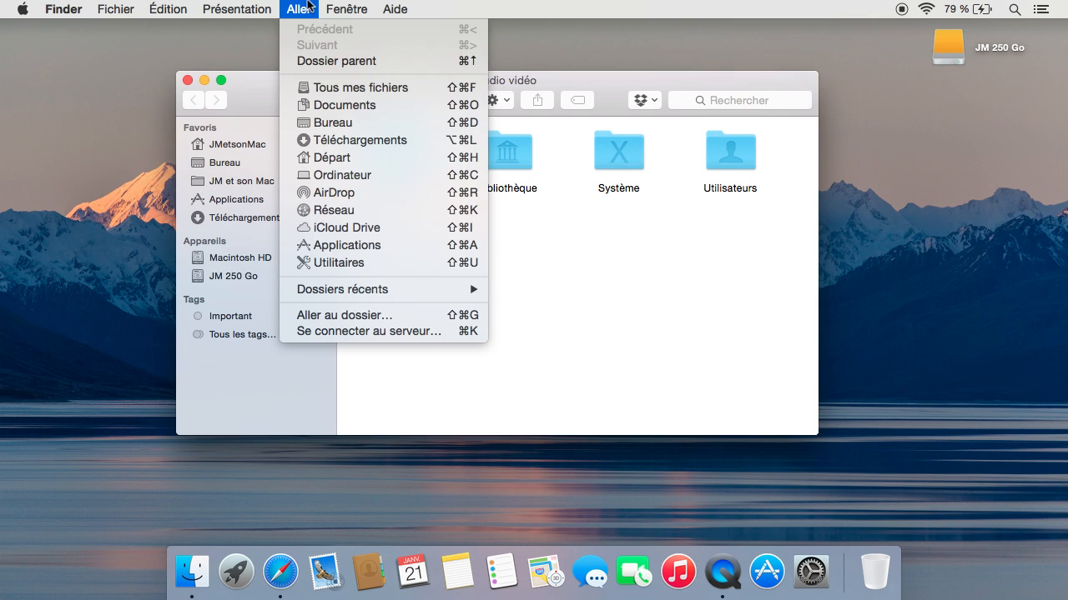
{"action": "left_click", "coordinate": [349, 177]}
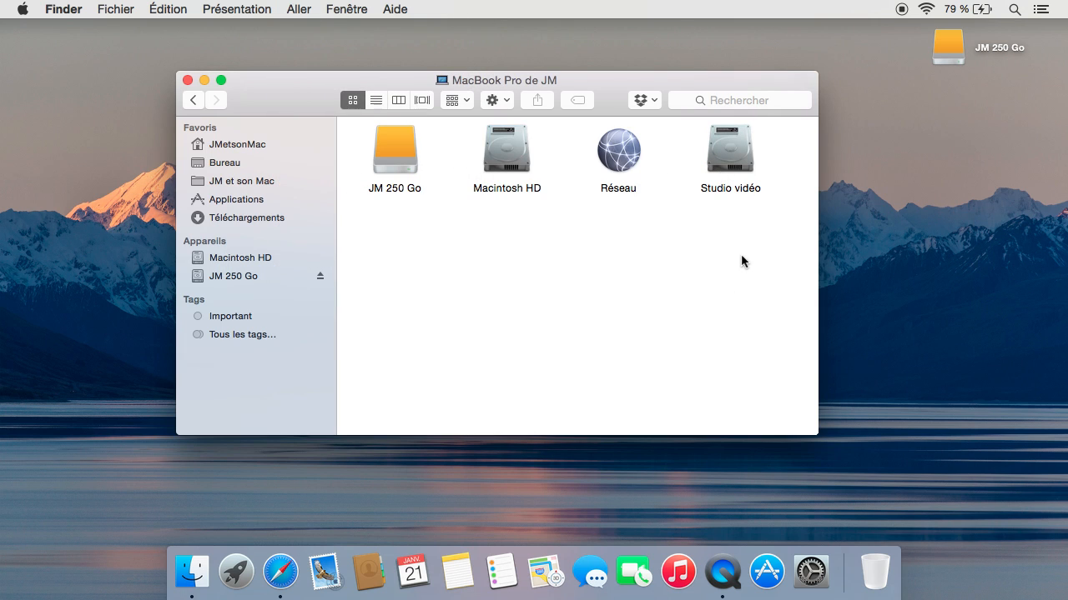
{"action": "left_click", "coordinate": [734, 162]}
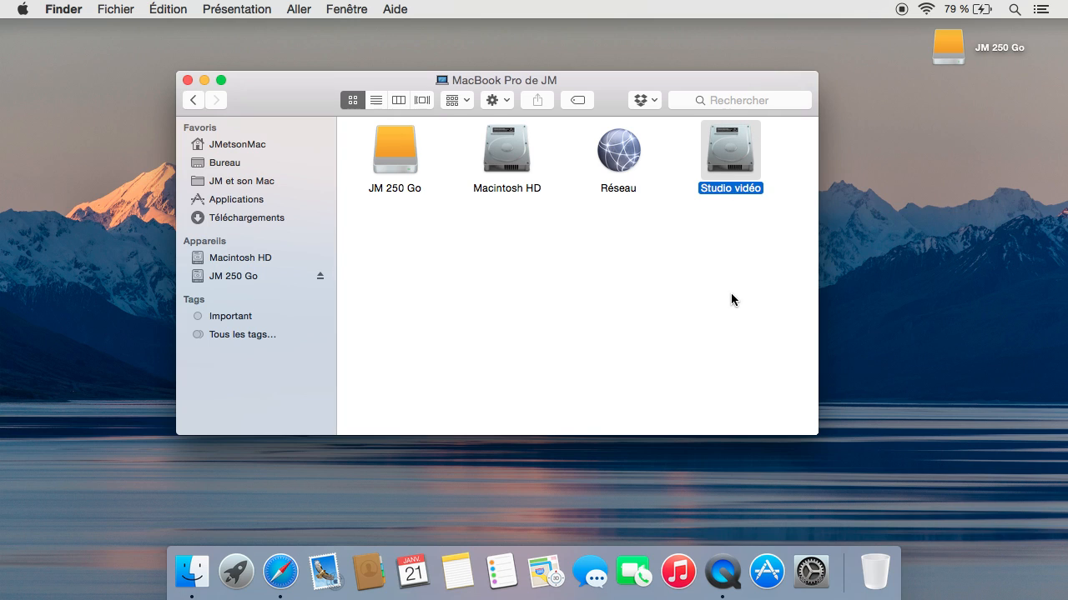
{"action": "right_click", "coordinate": [728, 157]}
{"action": "left_click", "coordinate": [747, 190]}
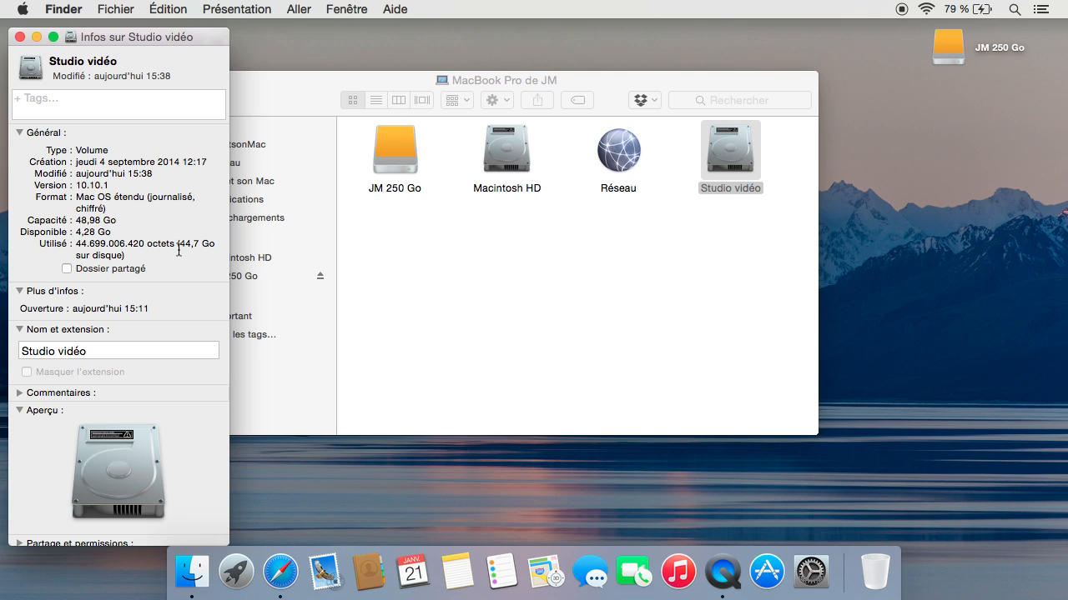
{"action": "key", "text": "super+w"}
Examine the storage overview in the About This Mac information.
{"action": "left_click", "coordinate": [21, 8]}
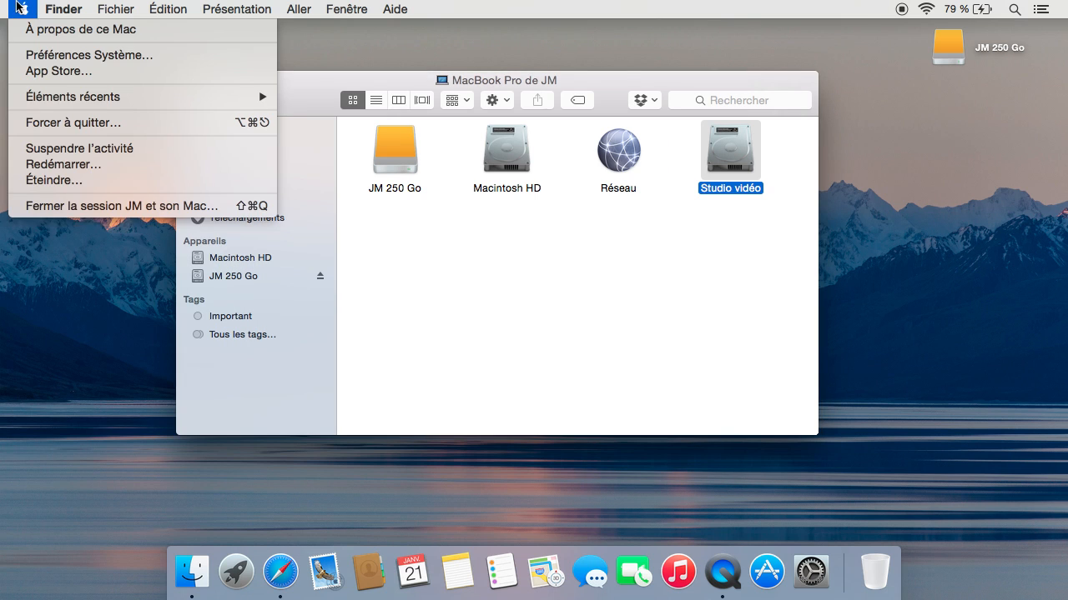
{"action": "left_click", "coordinate": [34, 36]}
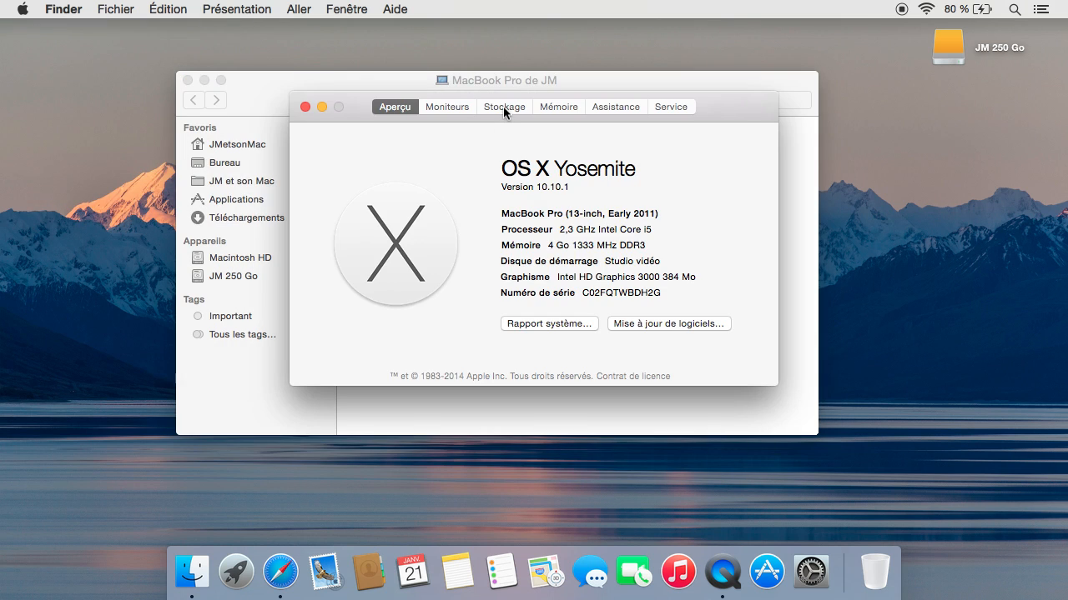
{"action": "left_click", "coordinate": [503, 106]}
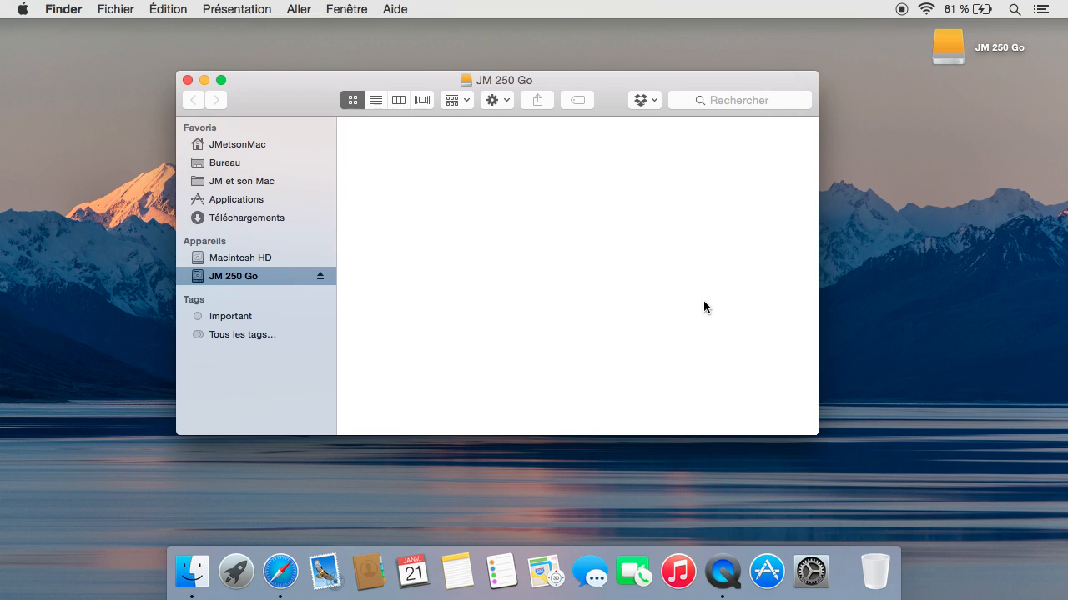
Try to copy the Applications, Bibliothèque, Système and Utilisateurs folders from the Studio vidéo volume to the JM 250 Go drive.
{"action": "key", "text": "super+t"}
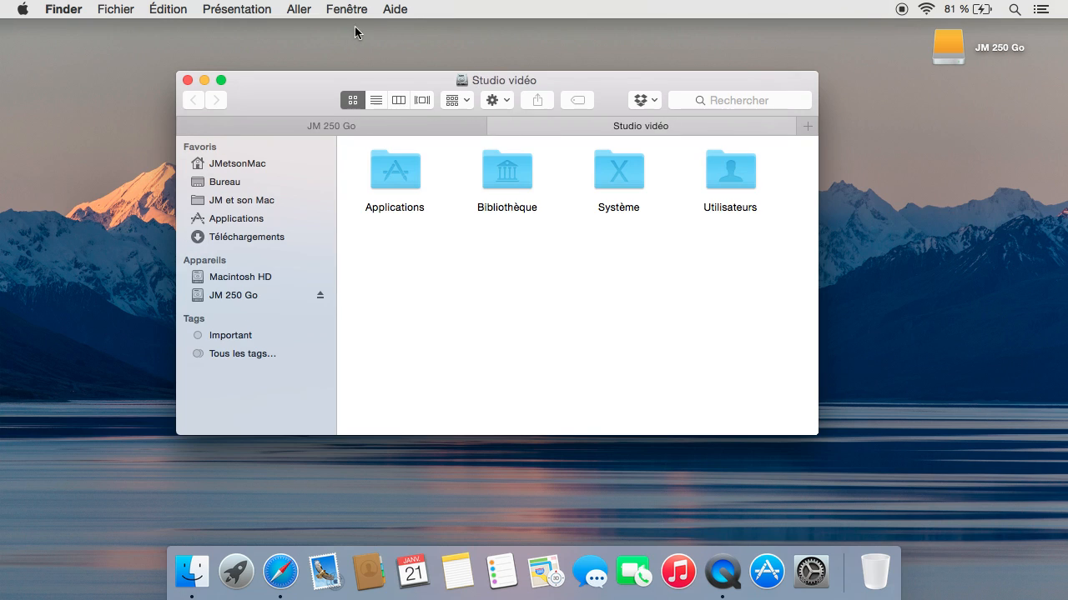
{"action": "left_click", "coordinate": [300, 12]}
{"action": "left_click", "coordinate": [336, 173]}
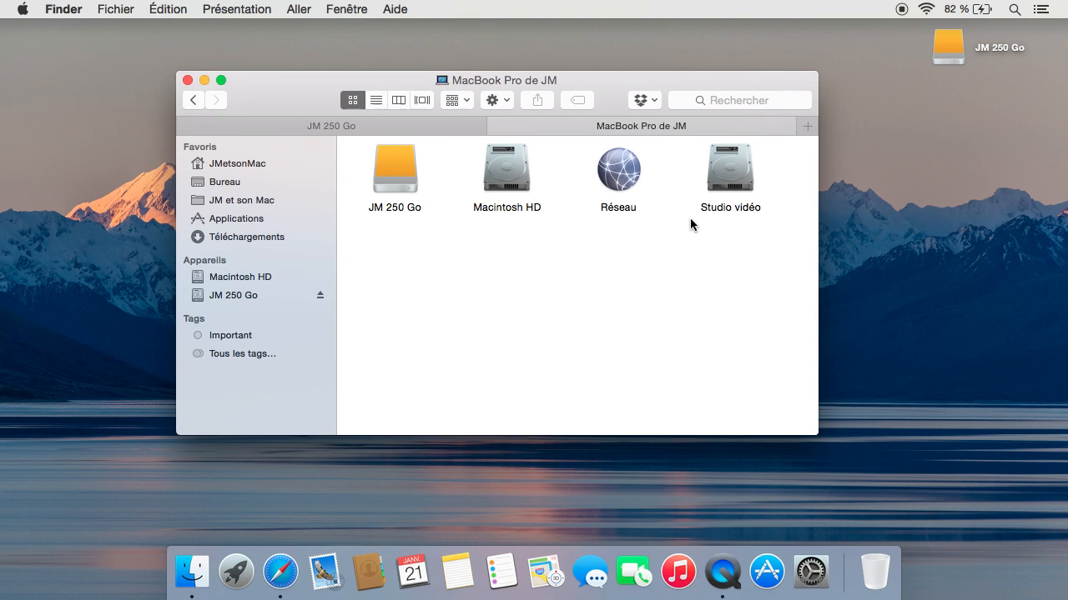
{"action": "double_click", "coordinate": [734, 177]}
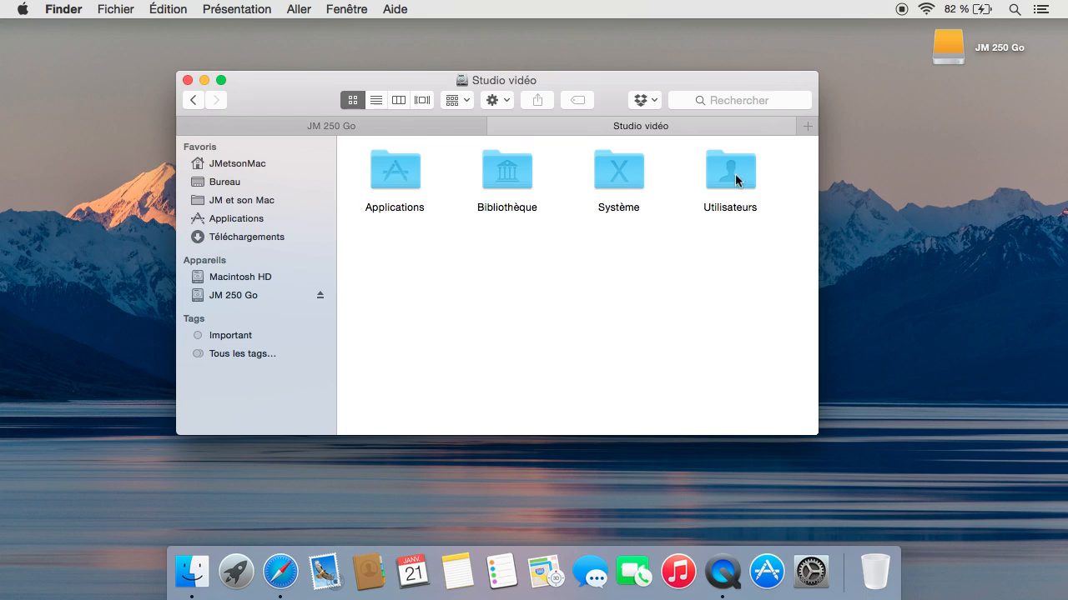
{"action": "left_click_drag", "start_coordinate": [771, 277], "coordinate": [326, 182]}
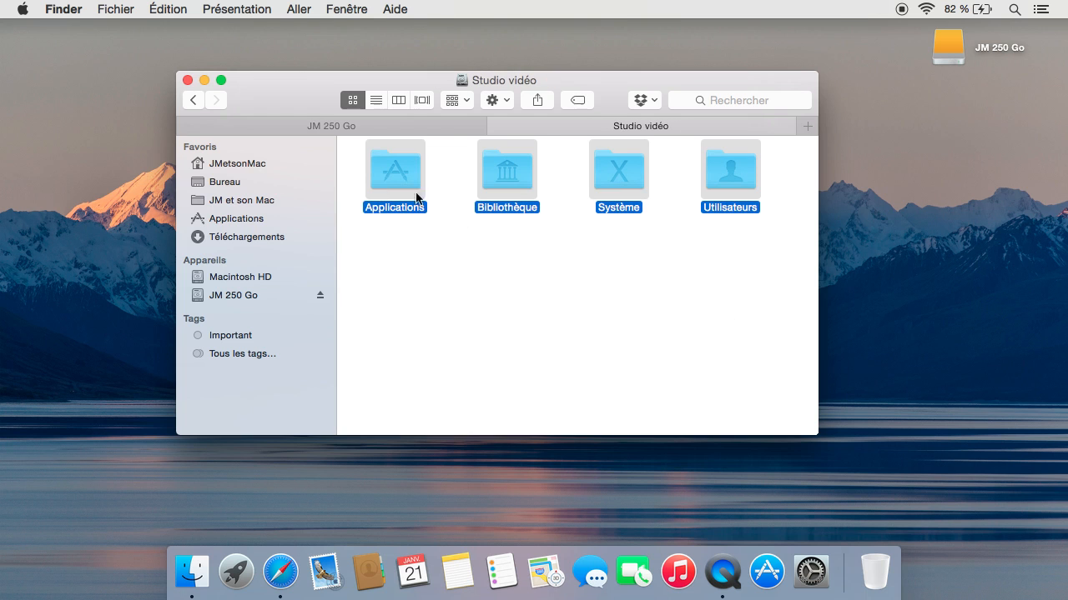
{"action": "left_click_drag", "start_coordinate": [417, 195], "coordinate": [375, 132]}
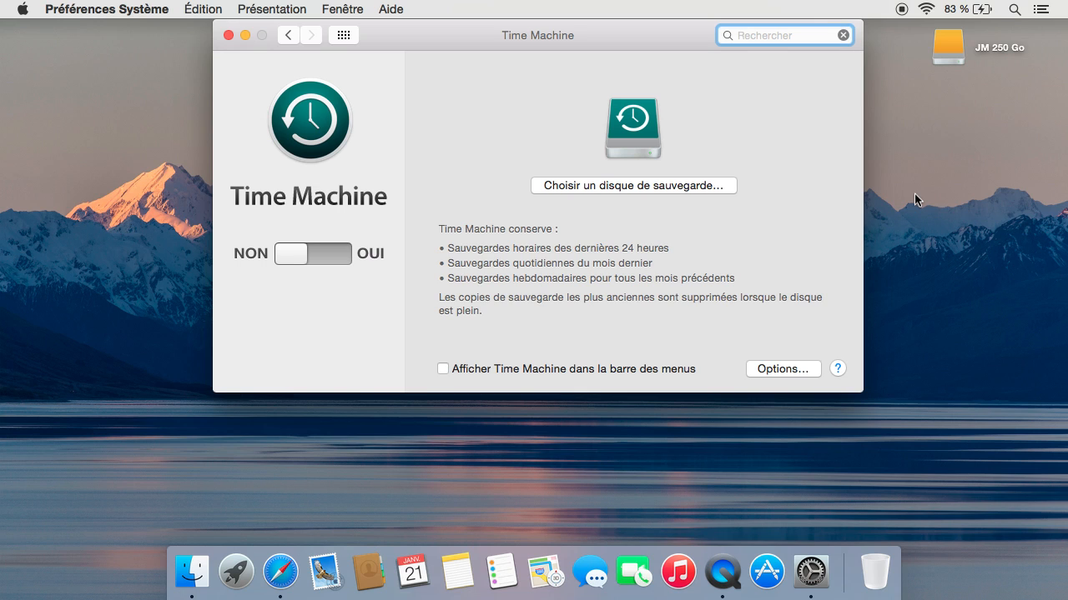
Close the Time Machine preferences, switch to Disk Utility and erase the JM 250 Go volume with the Mac OS étendu (journalisé) format.
{"action": "left_click", "coordinate": [229, 36]}
{"action": "key", "text": "F4"}
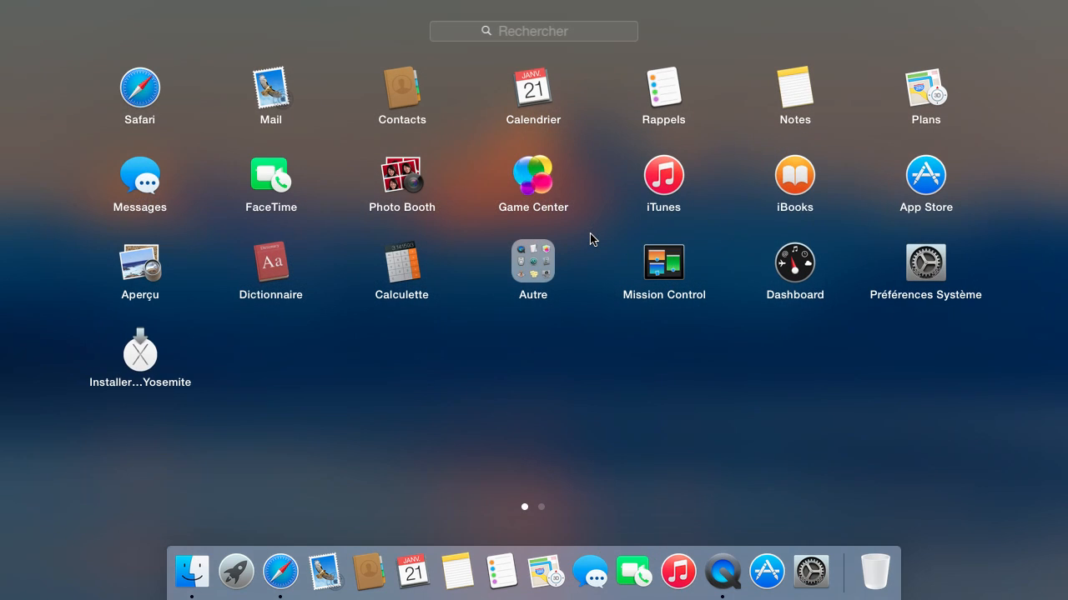
{"action": "type", "text": "disk"}
{"action": "key", "text": "Return"}
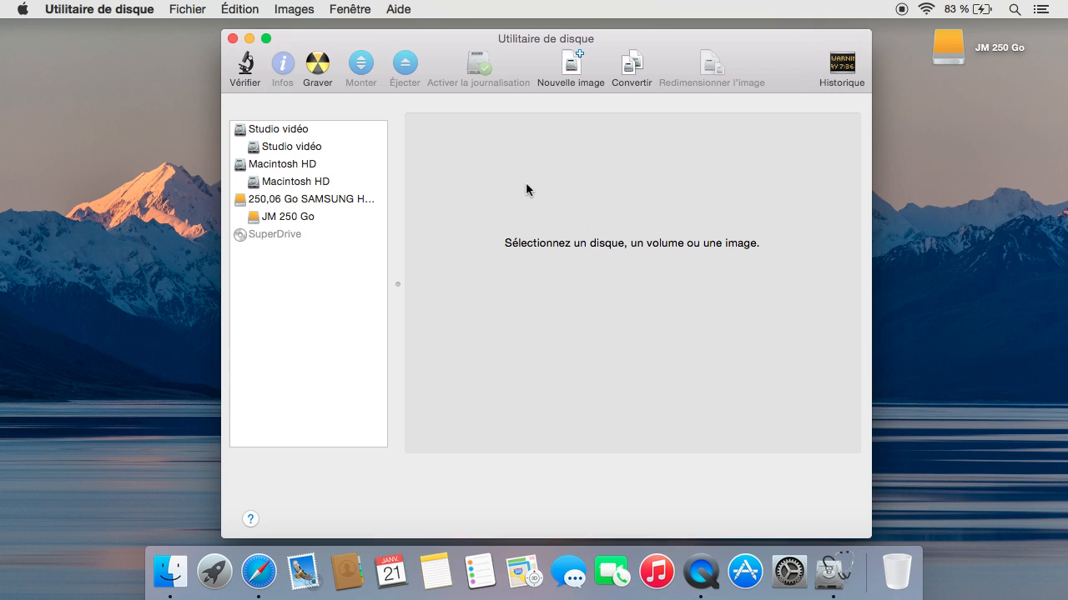
{"action": "left_click", "coordinate": [288, 217]}
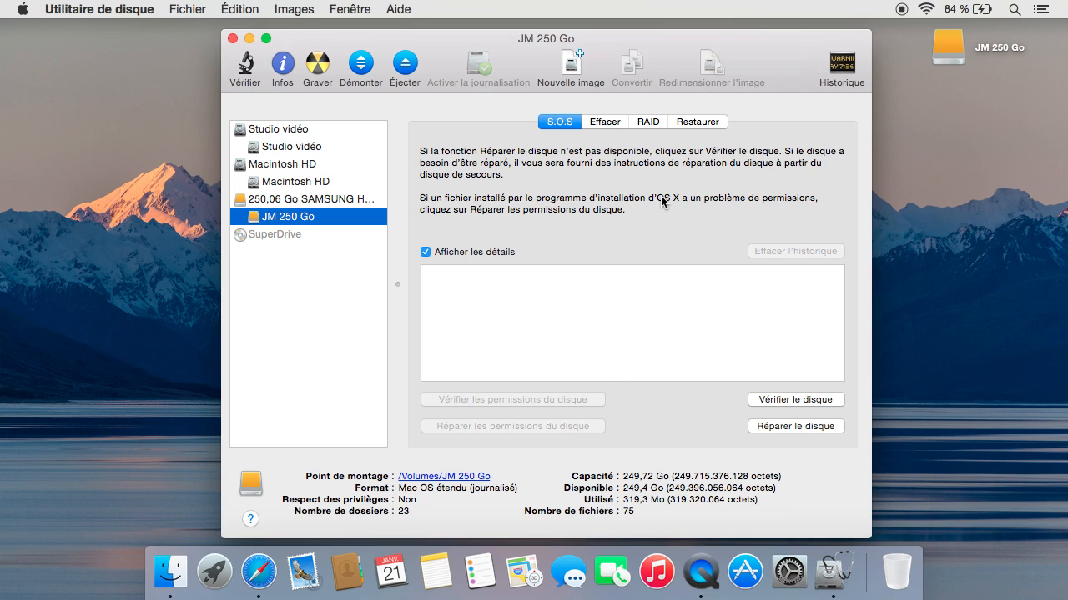
{"action": "left_click", "coordinate": [604, 121]}
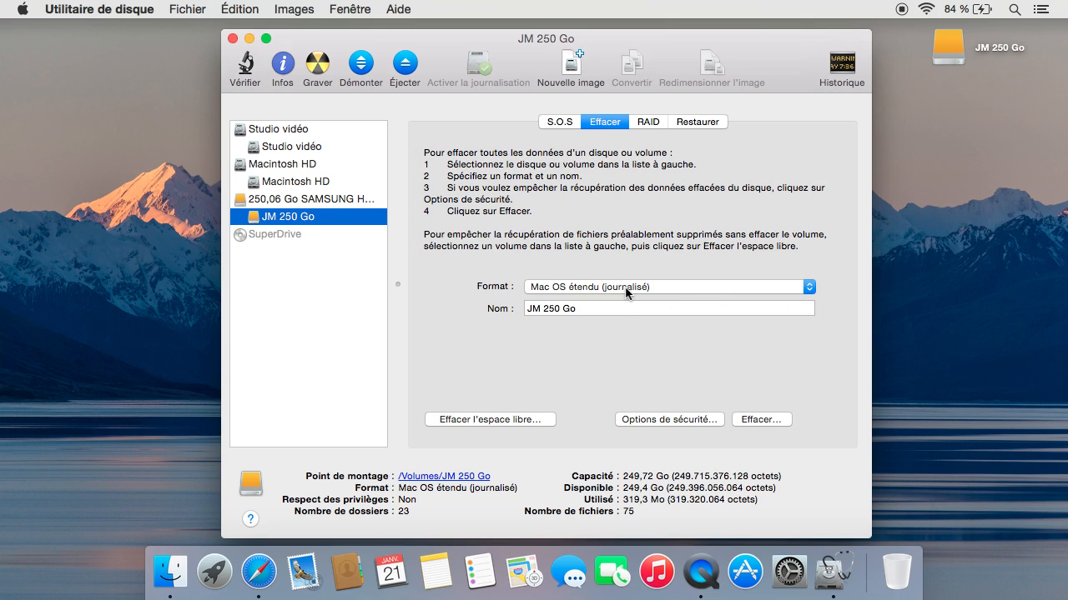
{"action": "left_click", "coordinate": [760, 419]}
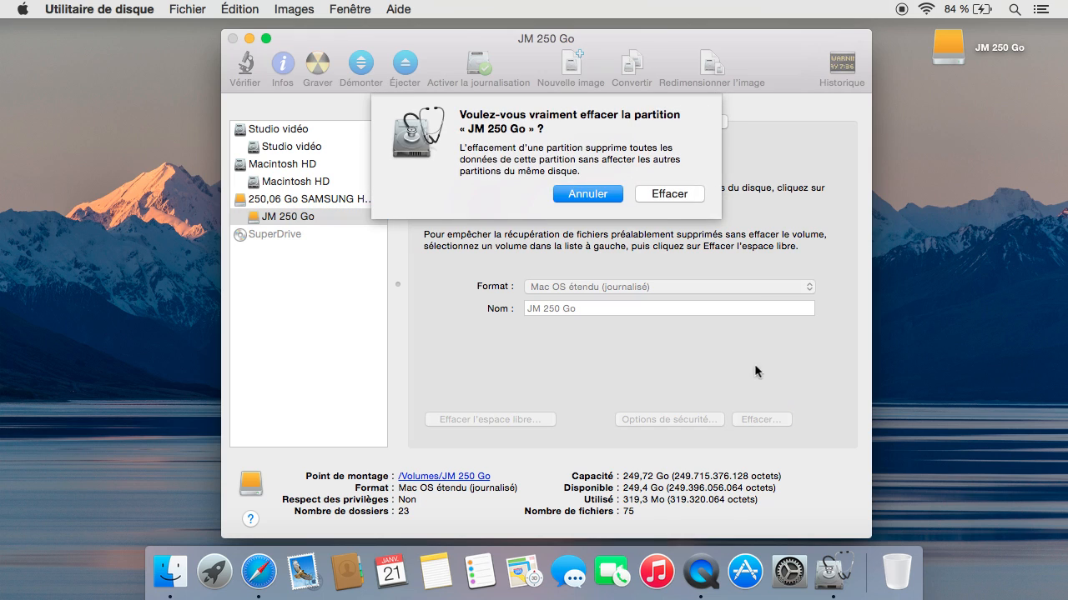
{"action": "left_click", "coordinate": [678, 194]}
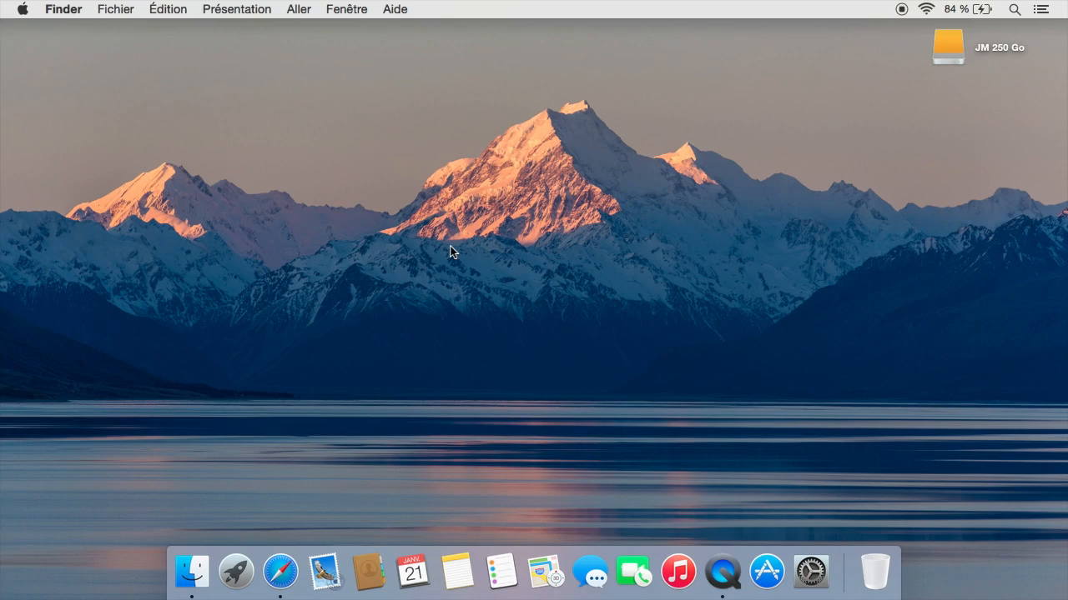
Turn on Time Machine in System Preferences and use JM 250 Go as its backup disk.
{"action": "left_click", "coordinate": [815, 584]}
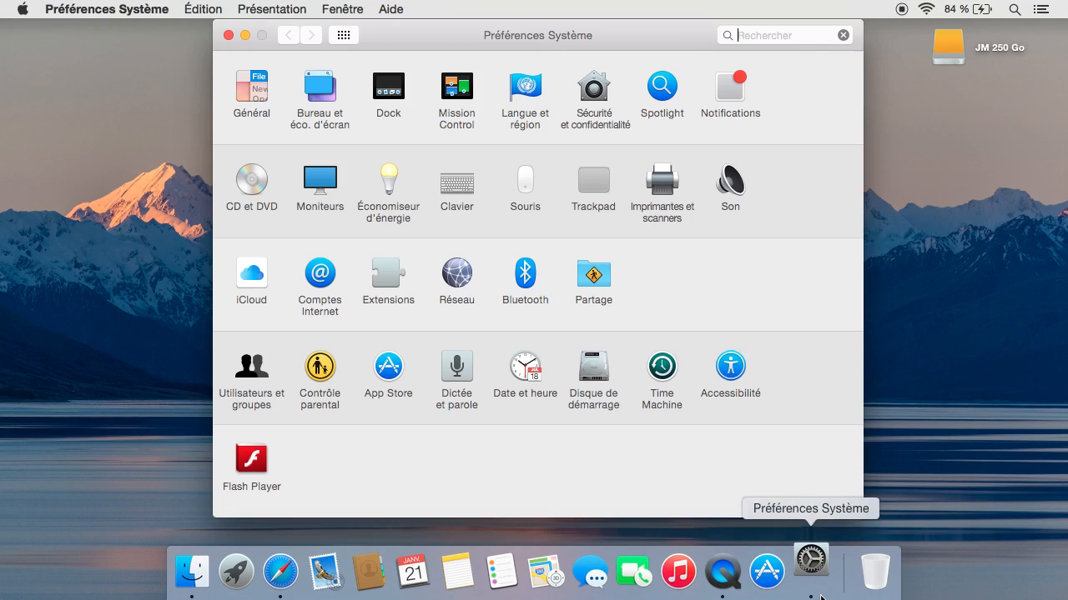
{"action": "left_click", "coordinate": [661, 369]}
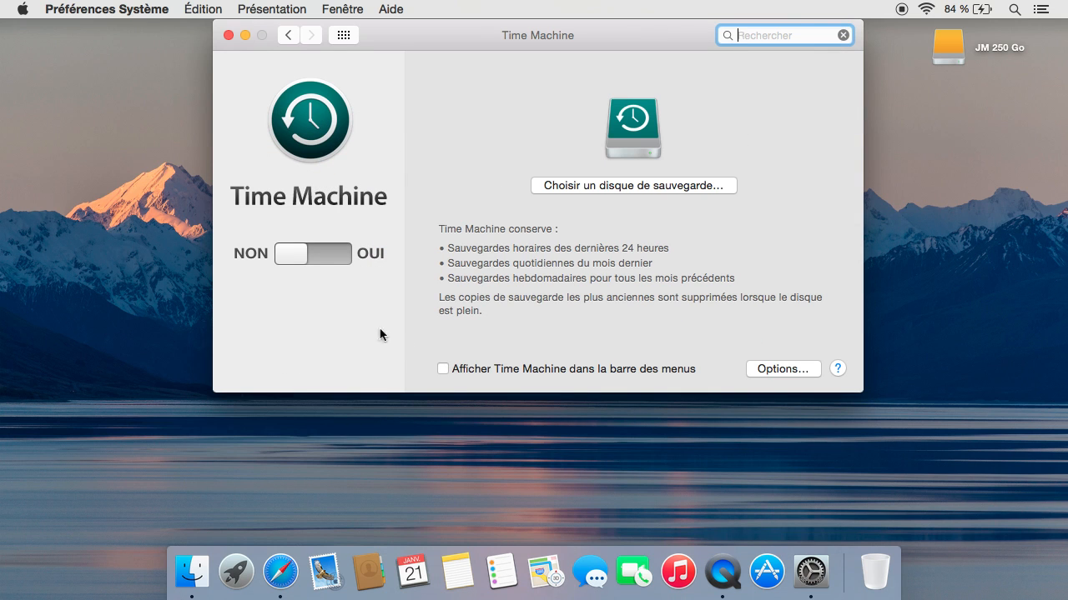
{"action": "left_click", "coordinate": [317, 257]}
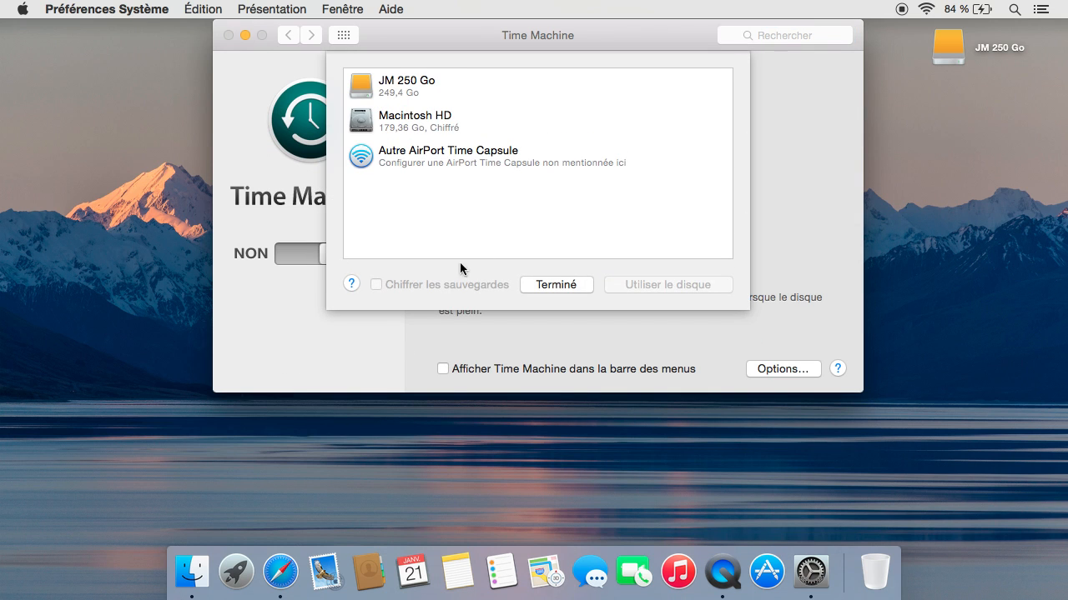
{"action": "left_click", "coordinate": [465, 80]}
{"action": "left_click", "coordinate": [662, 291]}
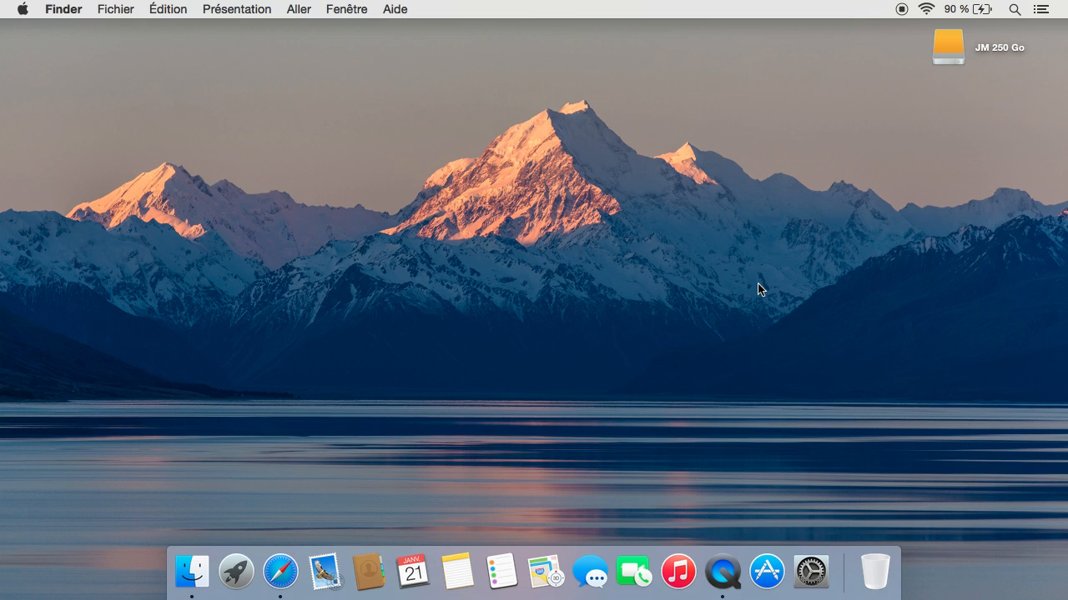
Switch to Carbon Copy Cloner and continue with its evaluation version.
{"action": "key", "text": "F4"}
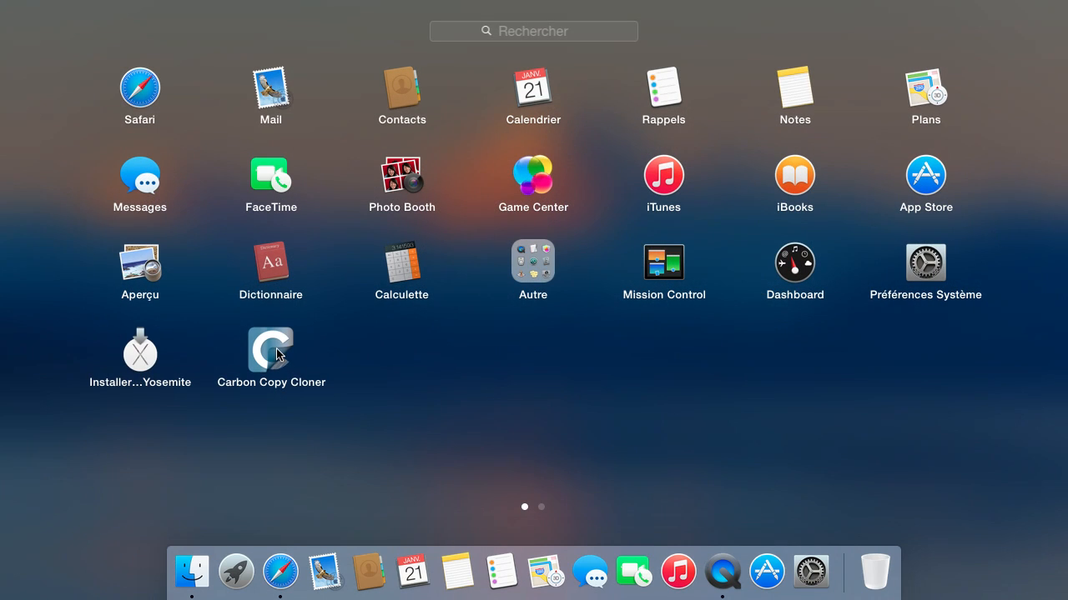
{"action": "left_click", "coordinate": [272, 350]}
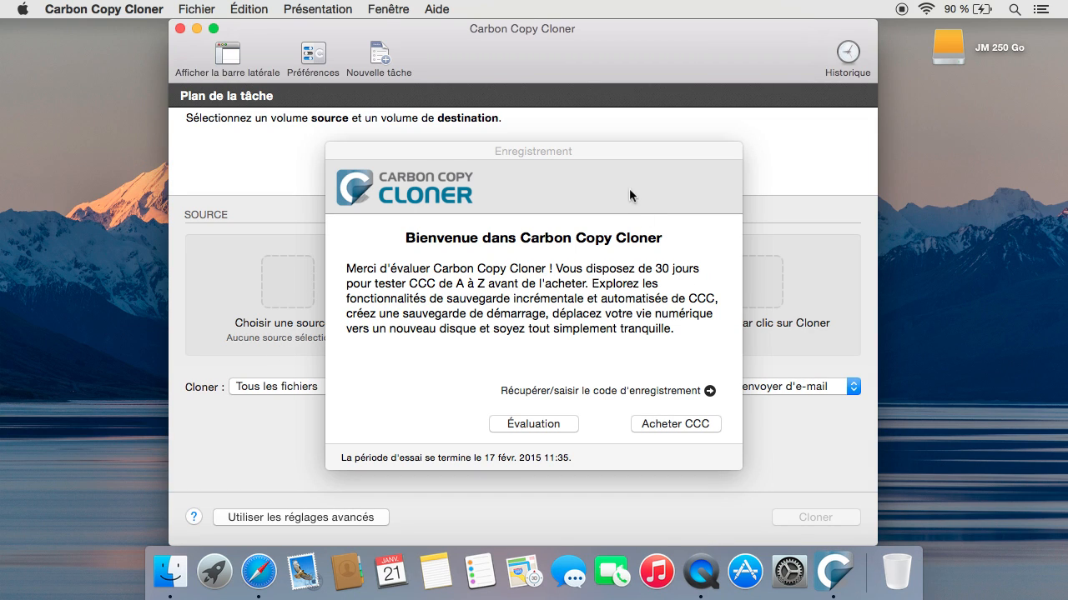
{"action": "left_click", "coordinate": [611, 150]}
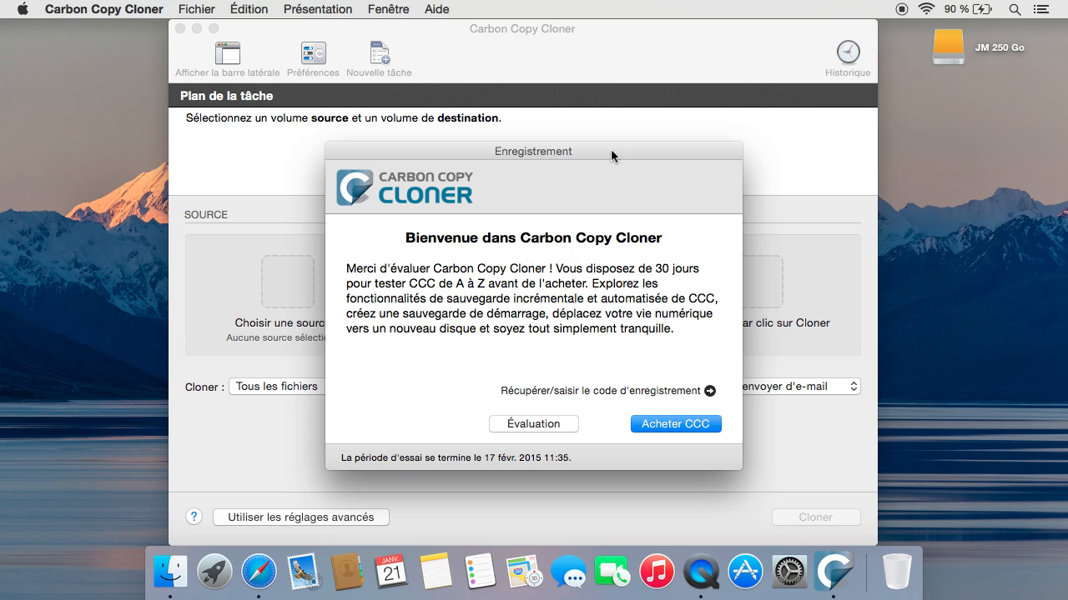
{"action": "left_click", "coordinate": [555, 422]}
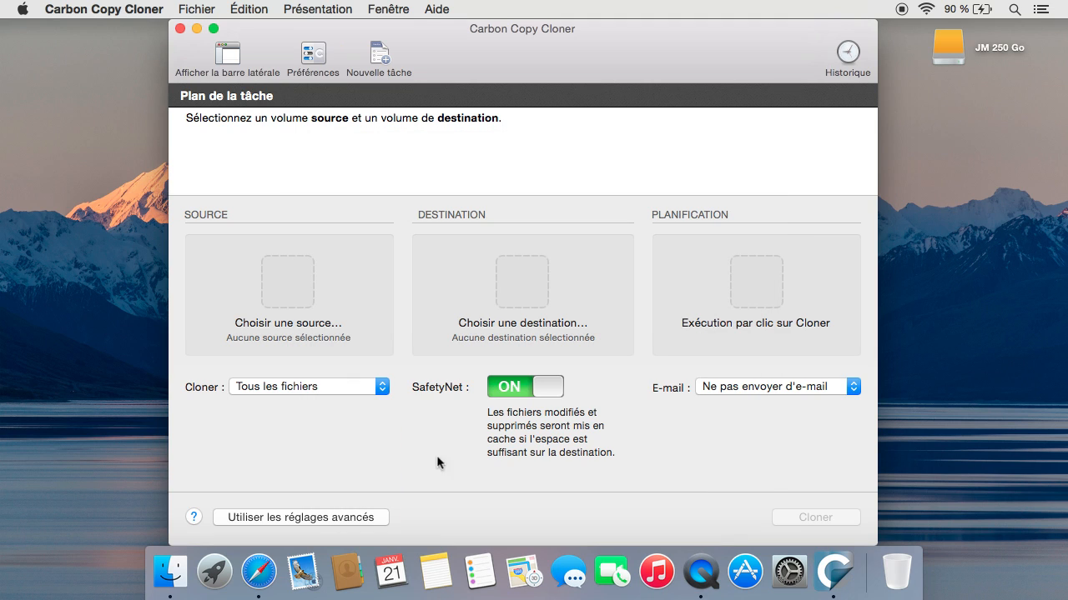
Set Studio vidéo as the source of the cloning task and JM 250 Go as its destination.
{"action": "left_click", "coordinate": [291, 300]}
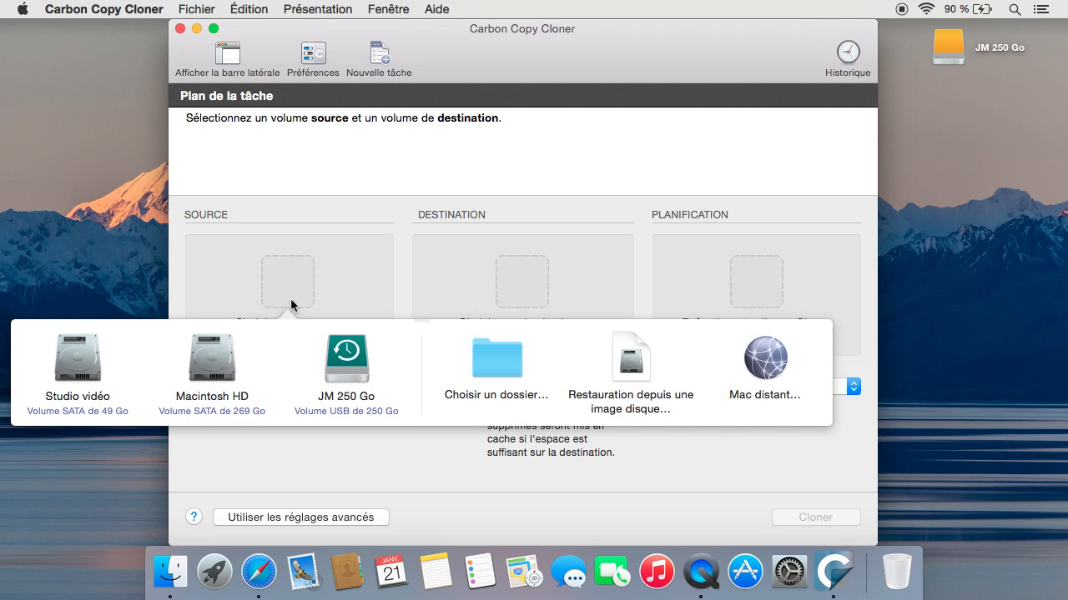
{"action": "left_click", "coordinate": [81, 377]}
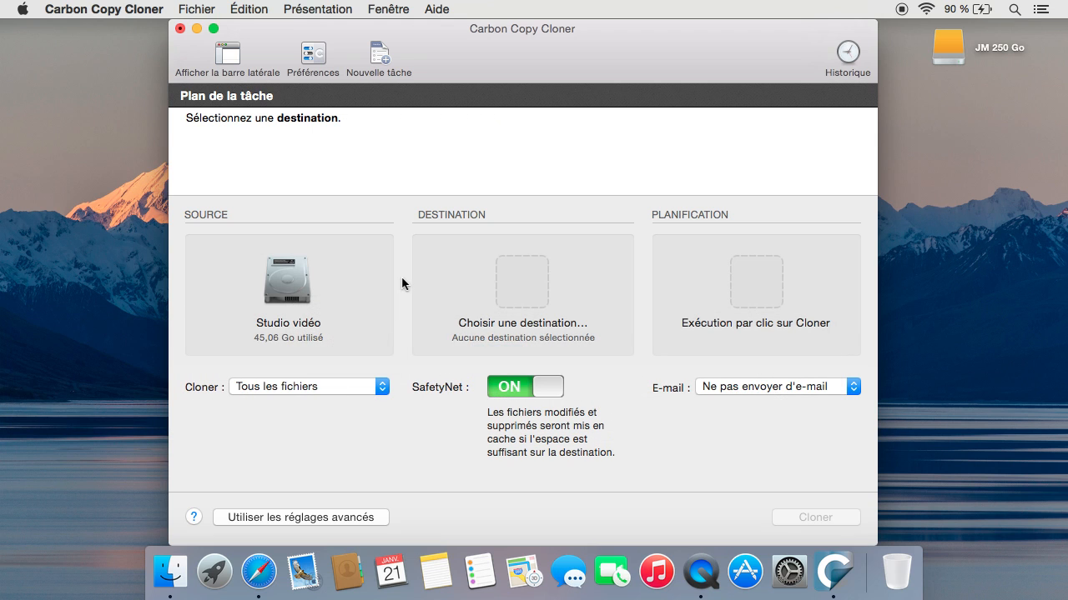
{"action": "left_click", "coordinate": [520, 280]}
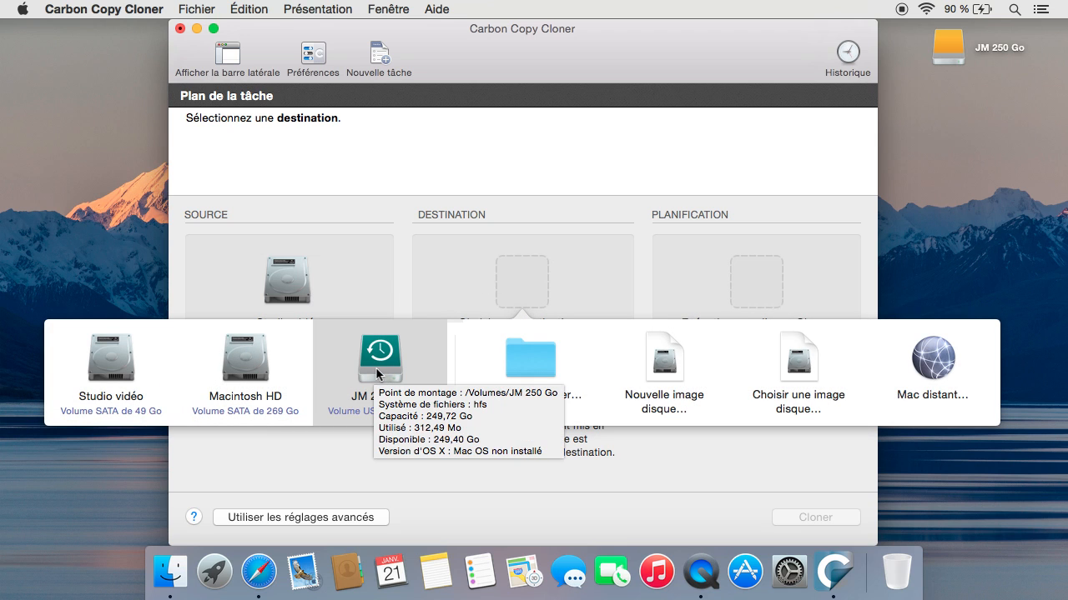
{"action": "left_click", "coordinate": [400, 372]}
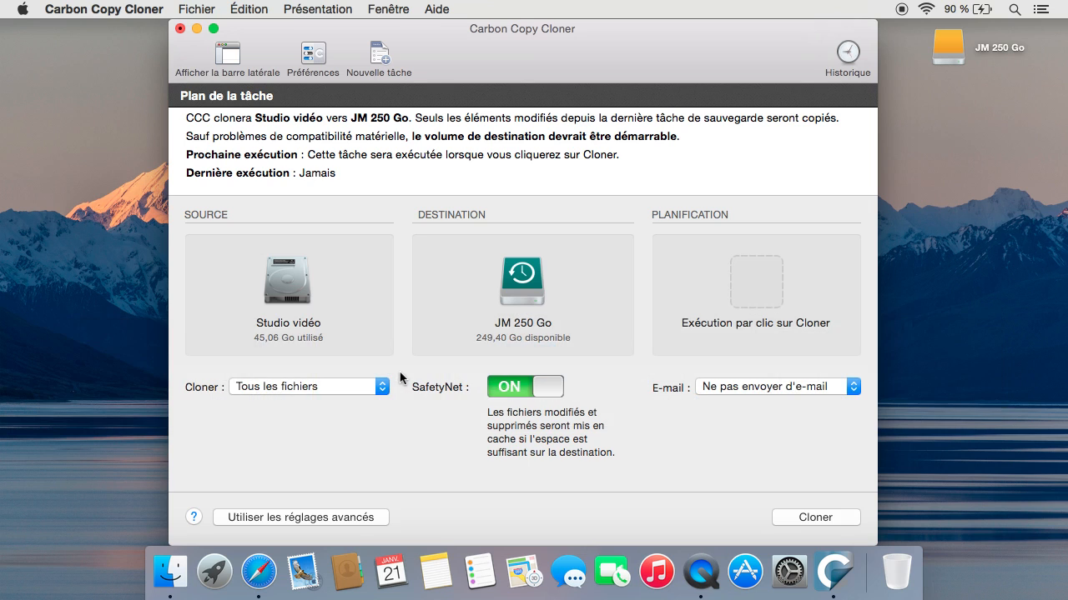
Start cloning the volume and enter the administrator account password to authorize the helper utility's installation.
{"action": "left_click", "coordinate": [822, 518]}
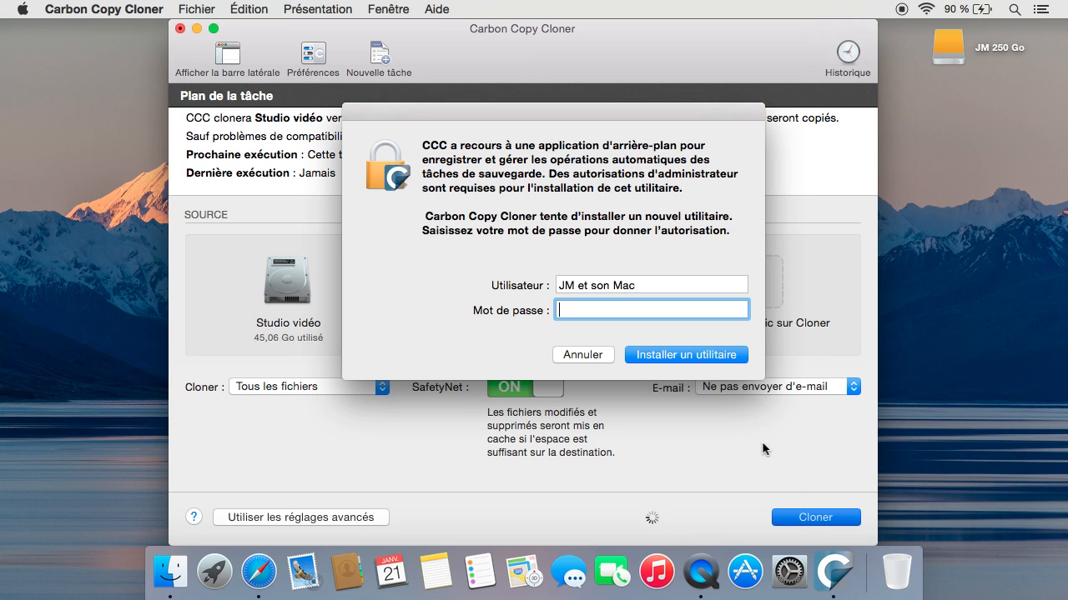
{"action": "type", "text": "•••••••••••••••"}
{"action": "key", "text": "Return"}
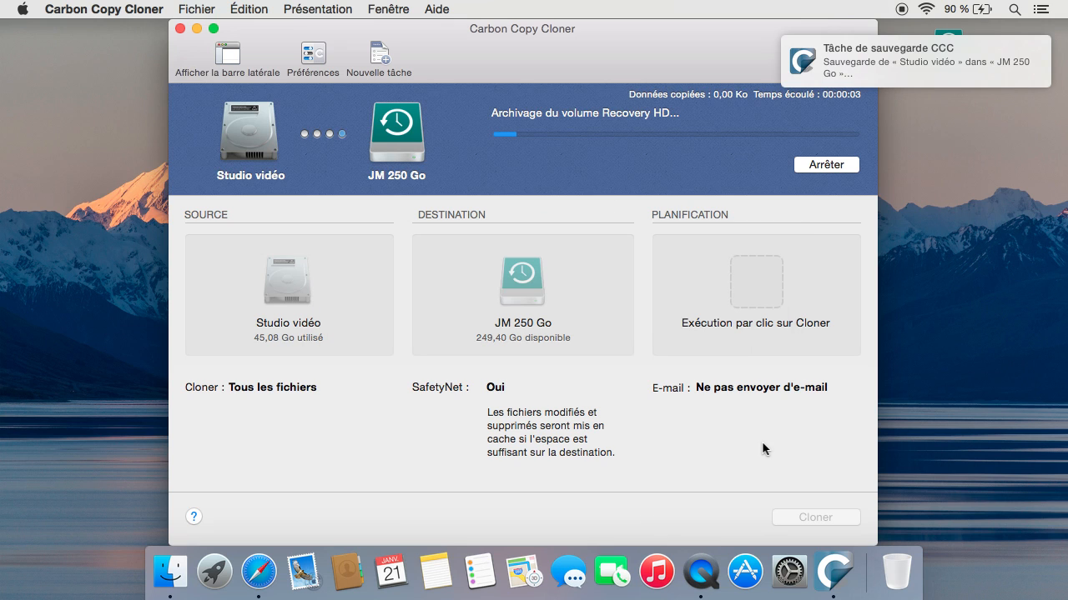